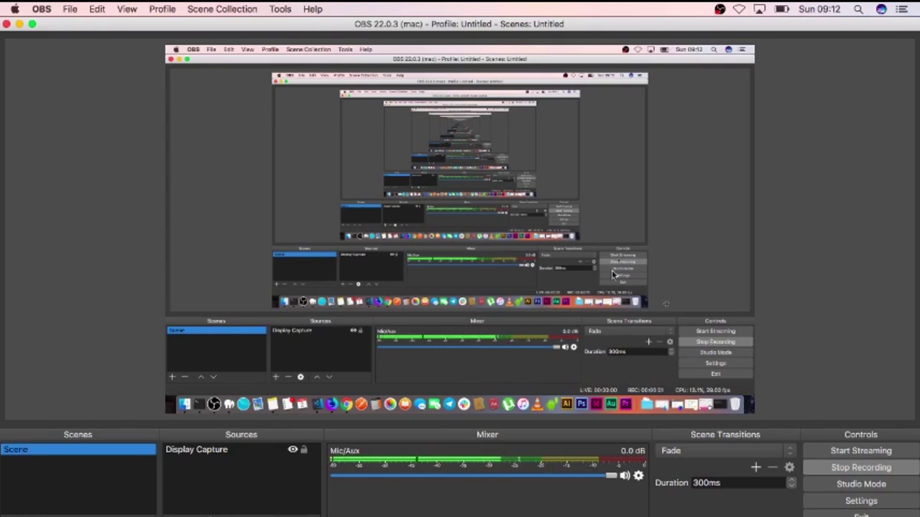
Step: Review the OBS Output, Audio and Video settings, ending on the 1440x900 canvas with 883x539 output
{"action": "left_click", "coordinate": [41, 9]}
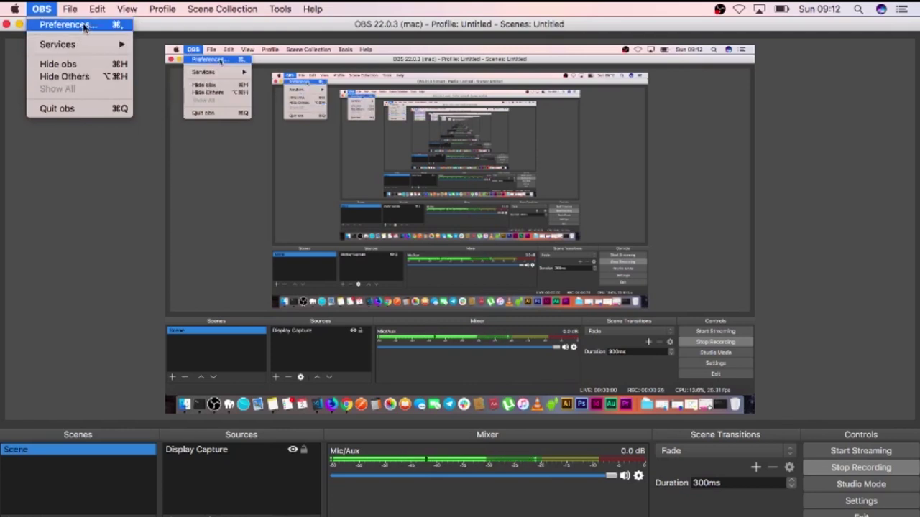
{"action": "left_click", "coordinate": [83, 164]}
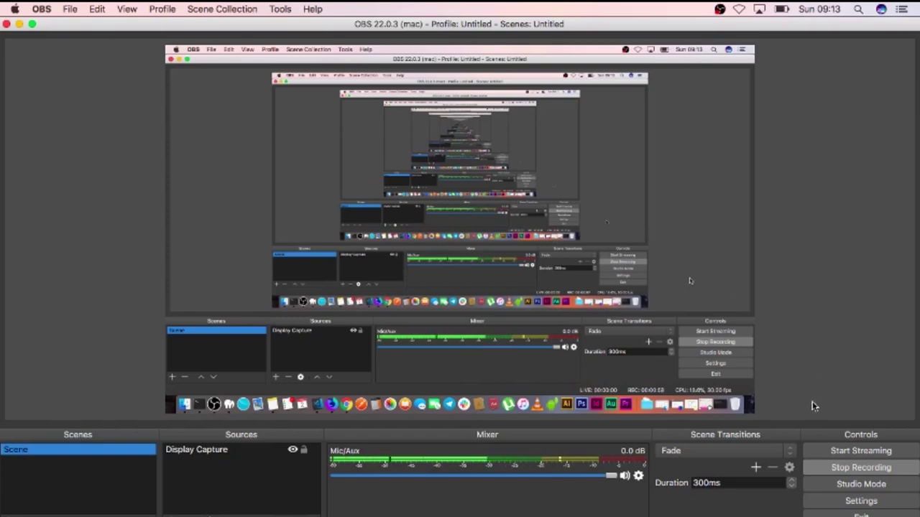
{"action": "left_click", "coordinate": [850, 502]}
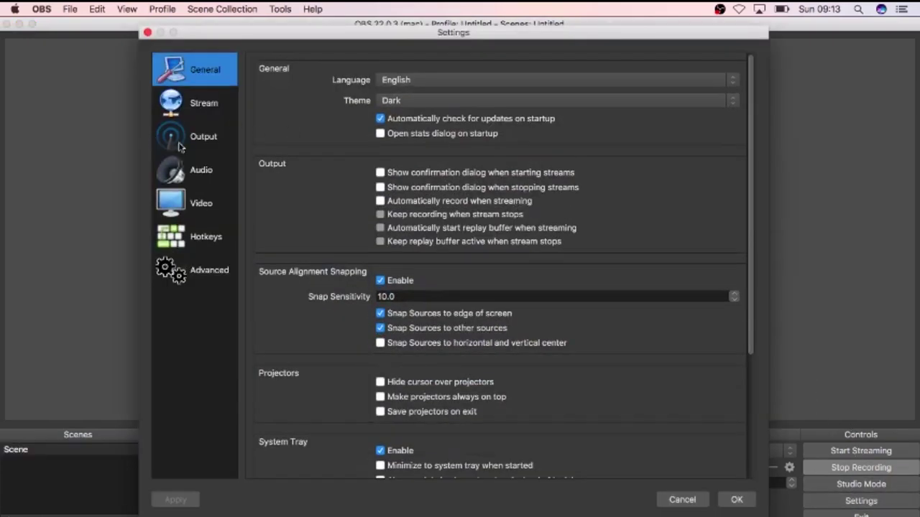
{"action": "left_click", "coordinate": [185, 142]}
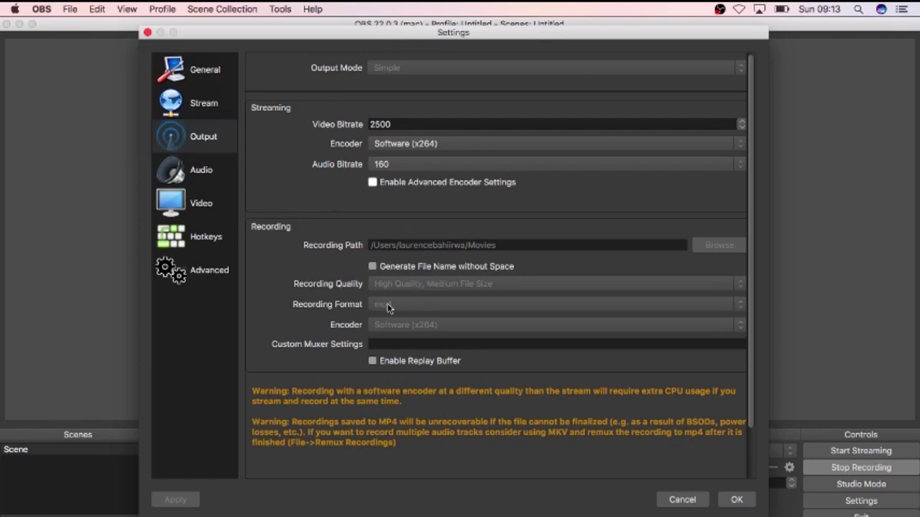
{"action": "left_click", "coordinate": [198, 135]}
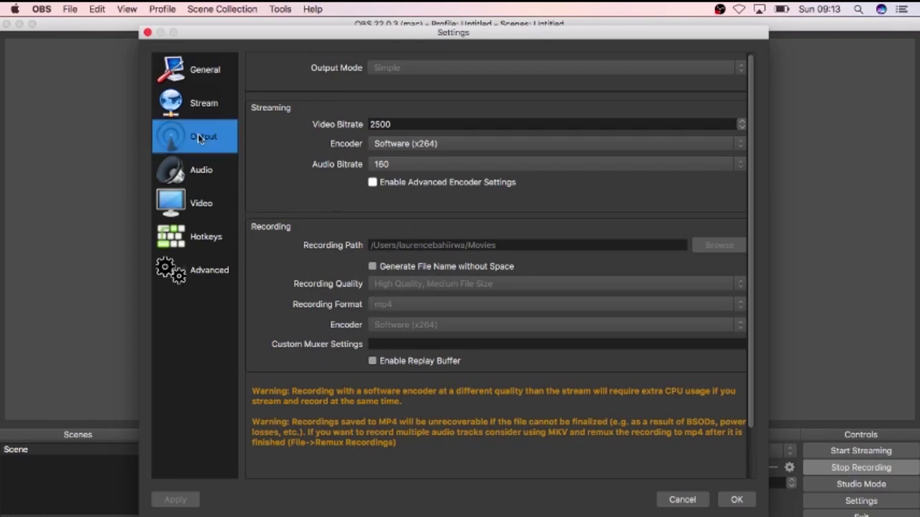
{"action": "left_click", "coordinate": [204, 173]}
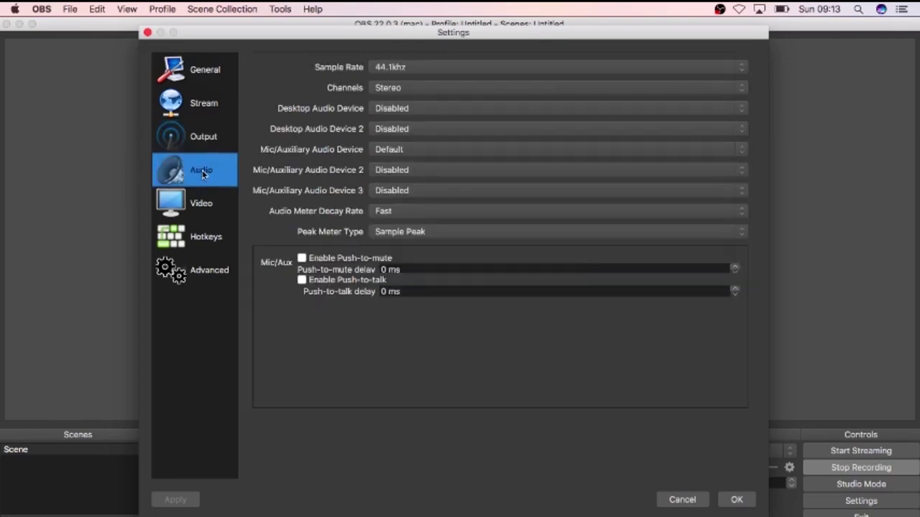
{"action": "left_click", "coordinate": [201, 204]}
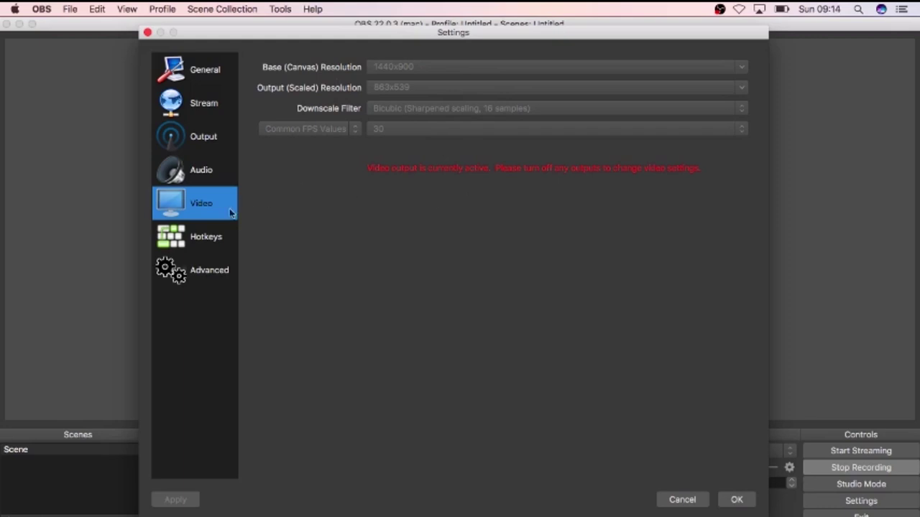
Step: Look through the Audio, Output, Stream and General pages, then accept and close Settings
{"action": "left_click", "coordinate": [208, 177]}
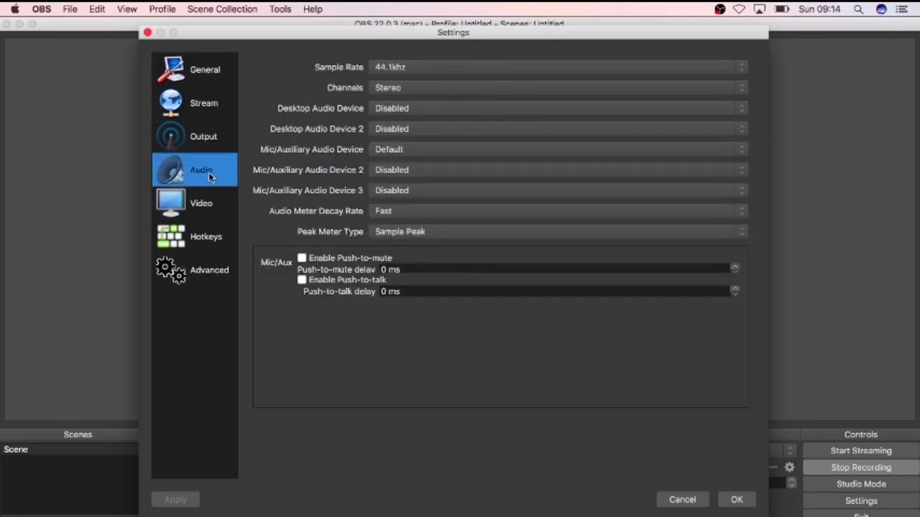
{"action": "left_click", "coordinate": [204, 144]}
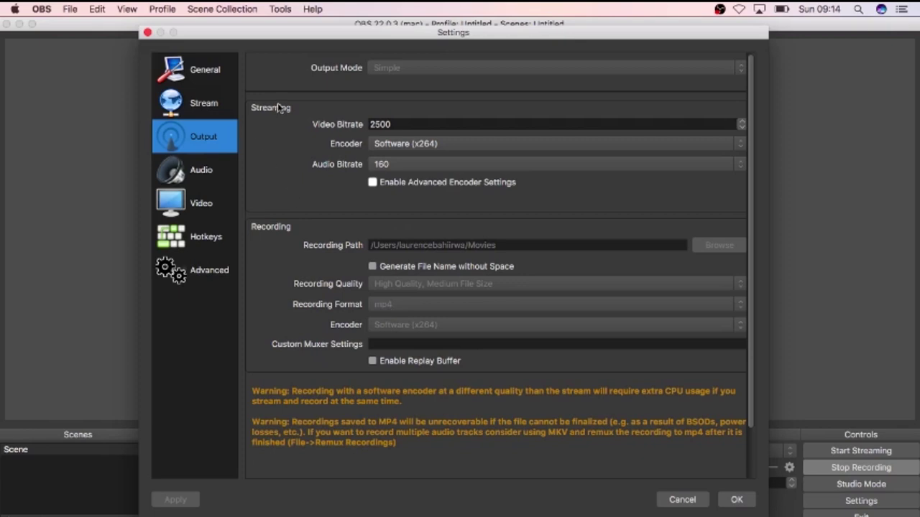
{"action": "left_click", "coordinate": [205, 104]}
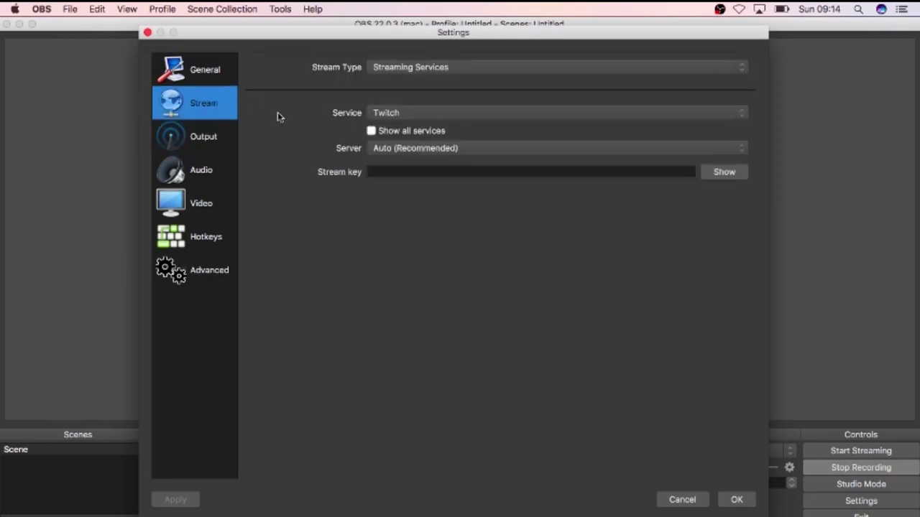
{"action": "left_click", "coordinate": [205, 75]}
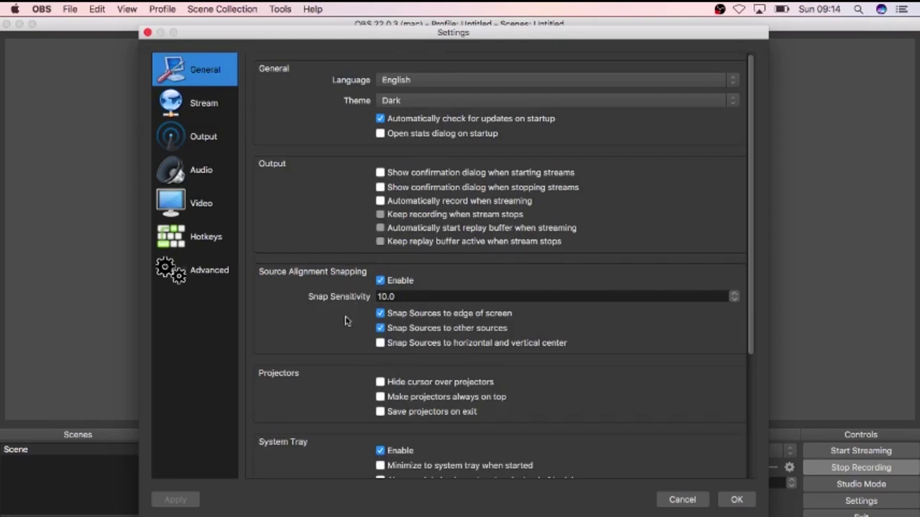
{"action": "scroll", "coordinate": [345, 320], "scroll_direction": "down", "scroll_amount": 3}
{"action": "scroll", "coordinate": [345, 321], "scroll_direction": "down", "scroll_amount": 5}
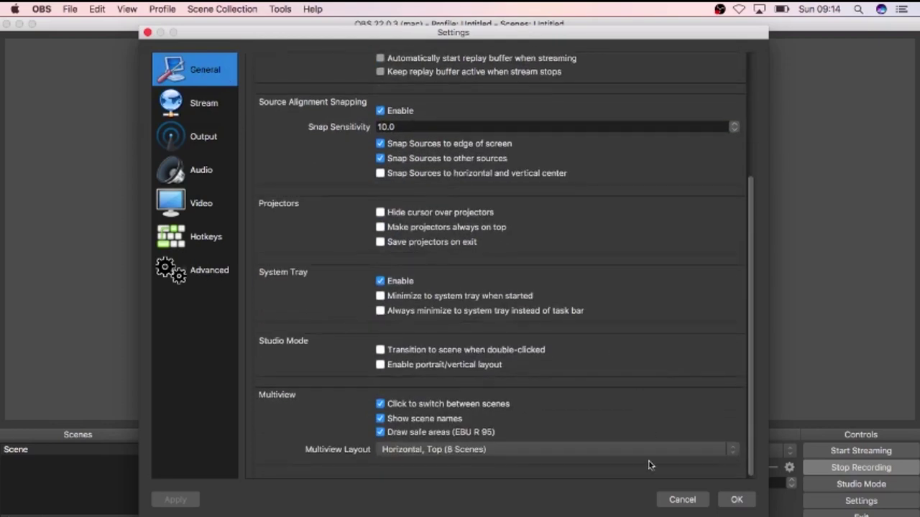
{"action": "left_click", "coordinate": [751, 499]}
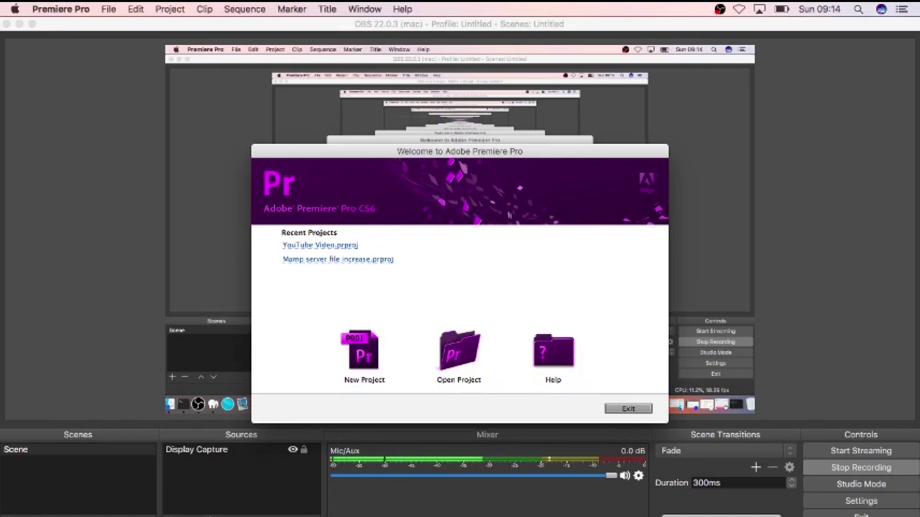
{"action": "left_click", "coordinate": [332, 246]}
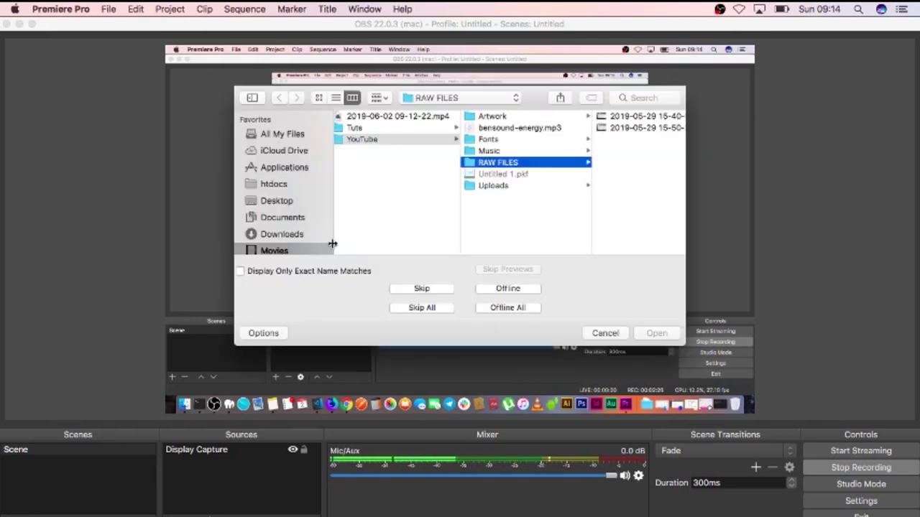
{"action": "left_click", "coordinate": [647, 117]}
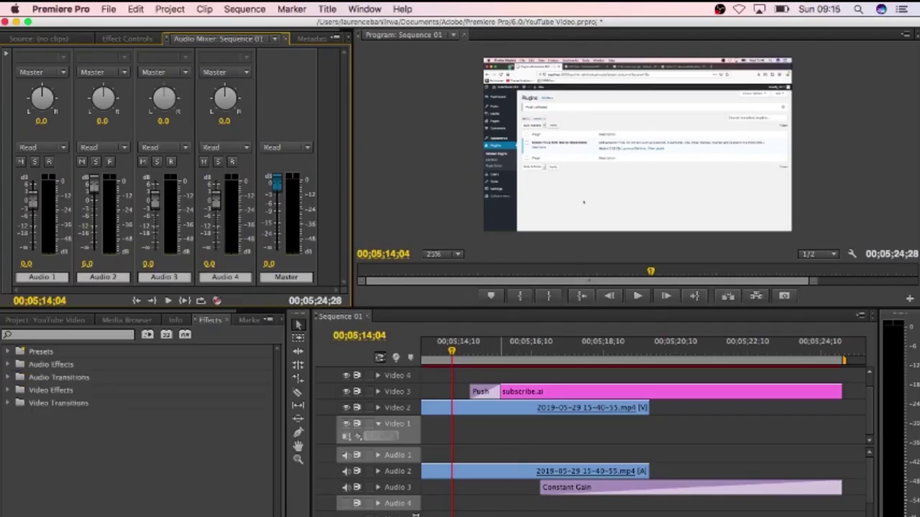
Step: Zoom out the Sequence 01 timeline to its start and briefly play the recorded clip
{"action": "key", "text": "minus"}
{"action": "key", "text": "minus"}
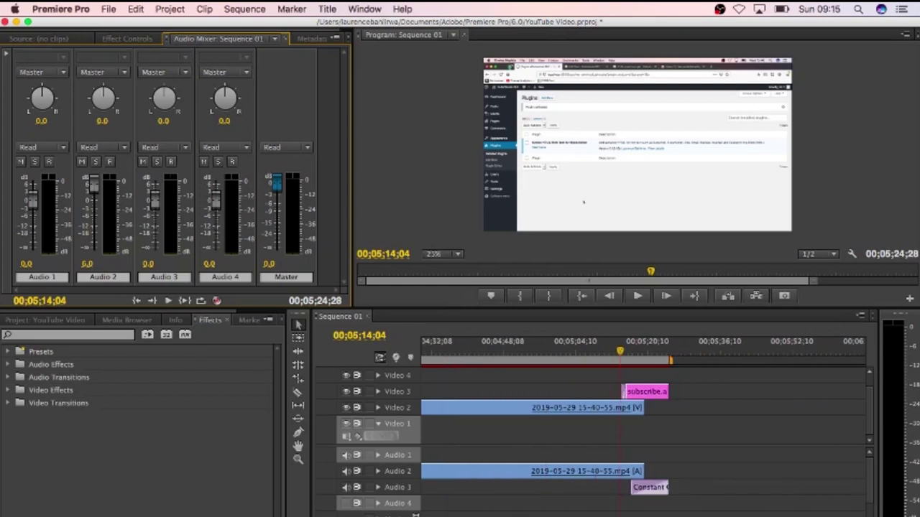
{"action": "scroll", "coordinate": [643, 431], "scroll_direction": "left", "scroll_amount": 15}
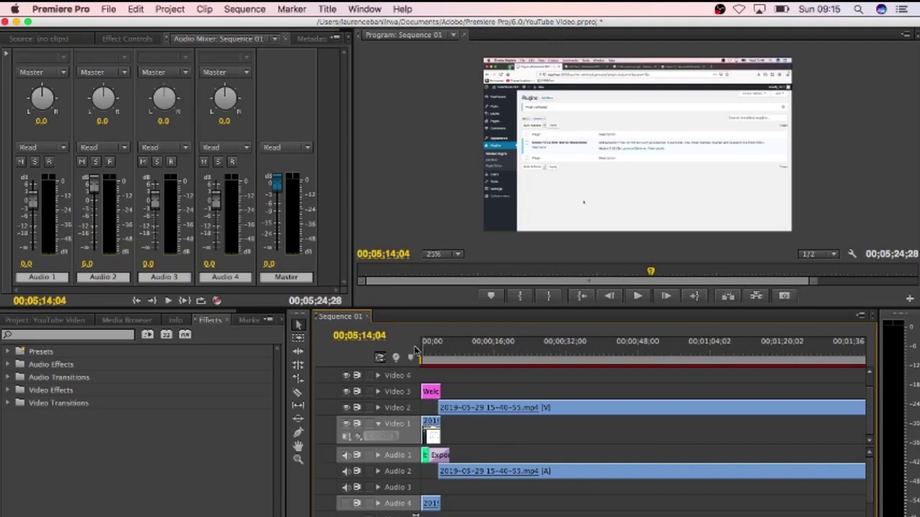
{"action": "left_click", "coordinate": [598, 117]}
{"action": "left_click", "coordinate": [598, 116]}
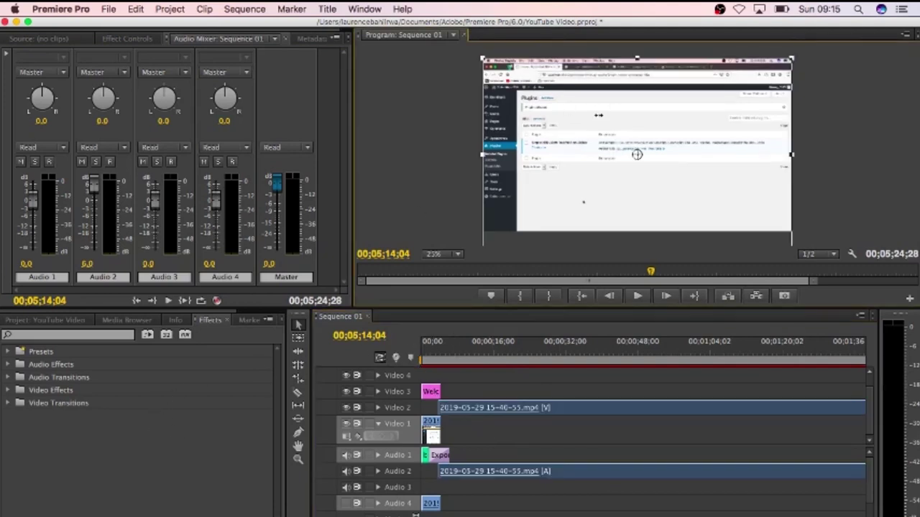
{"action": "key", "text": "space"}
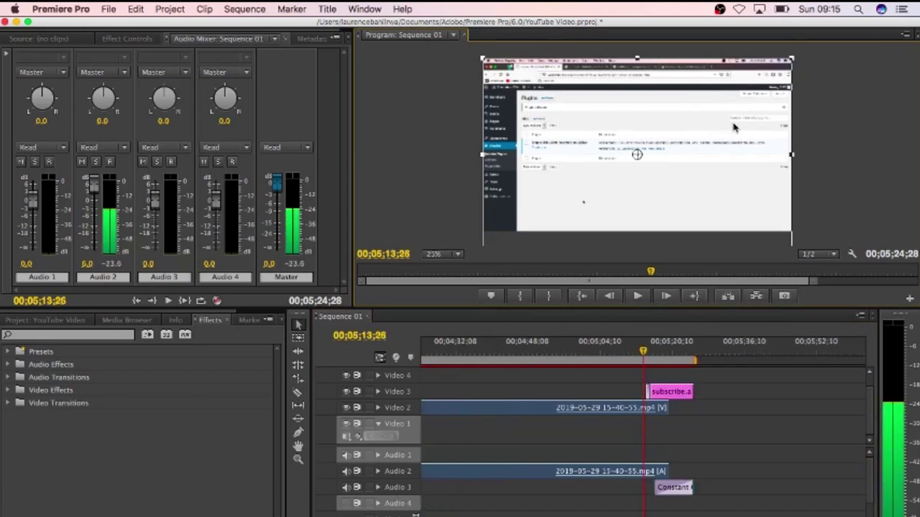
{"action": "key", "text": "space"}
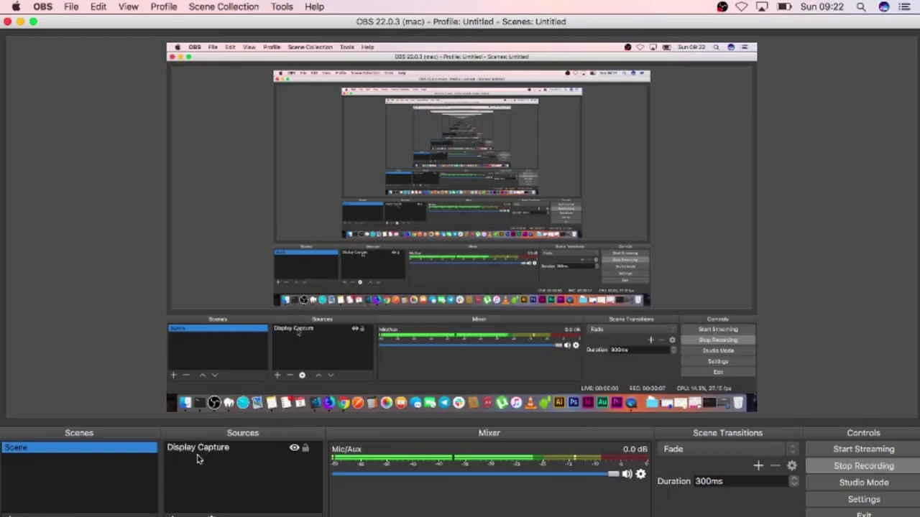
Step: Add a new Display Capture source from the Sources list
{"action": "left_click", "coordinate": [173, 514]}
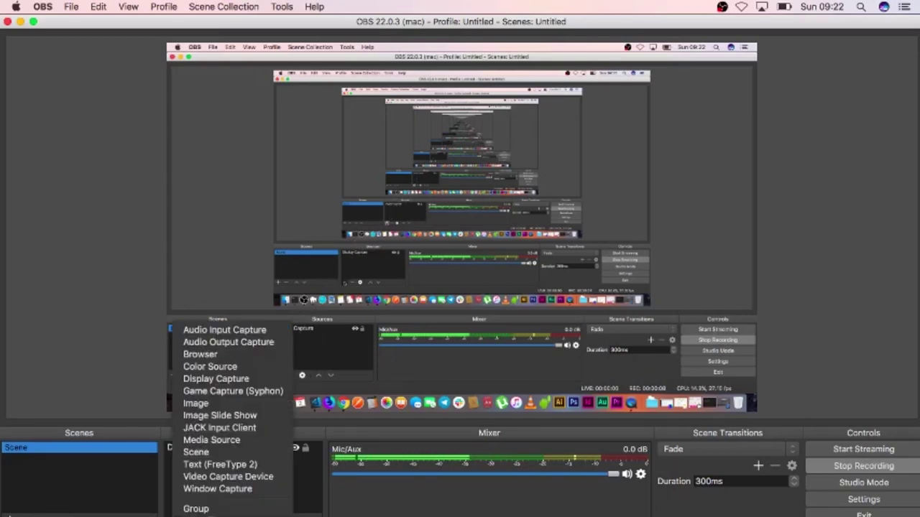
{"action": "left_click", "coordinate": [253, 379]}
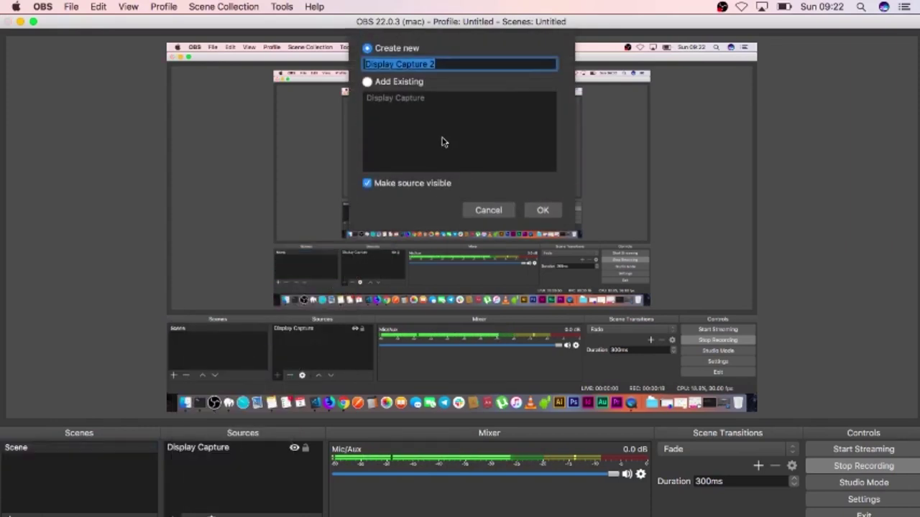
Step: Accept the name Display Capture 2, keep display 0 as the captured screen, and view the crop options
{"action": "left_click", "coordinate": [541, 209]}
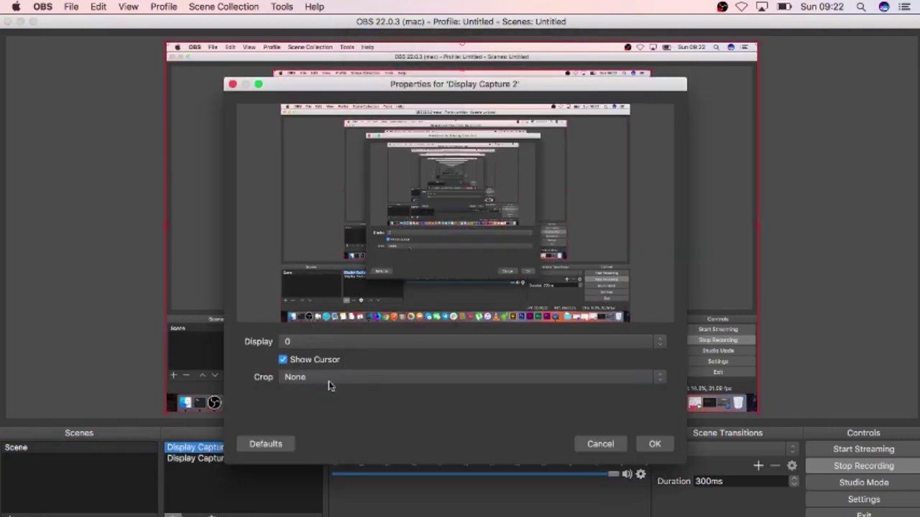
{"action": "left_click", "coordinate": [359, 342]}
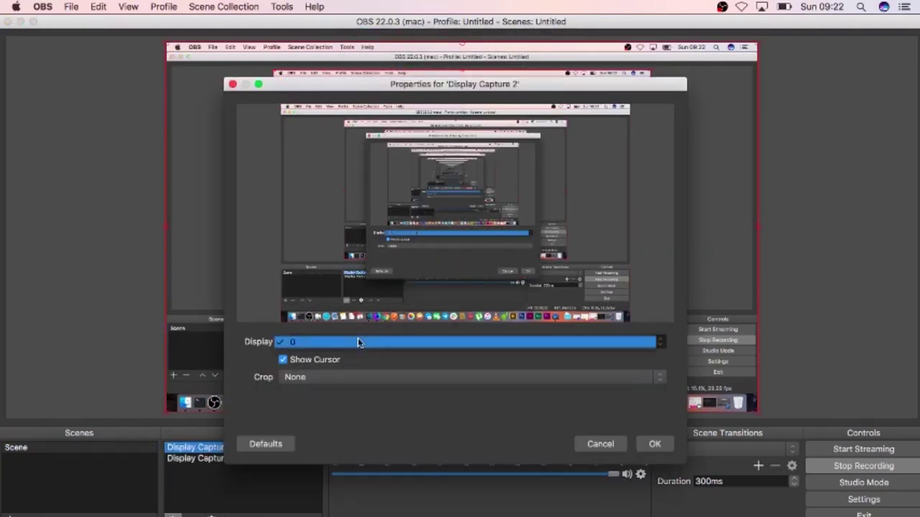
{"action": "left_click", "coordinate": [360, 343]}
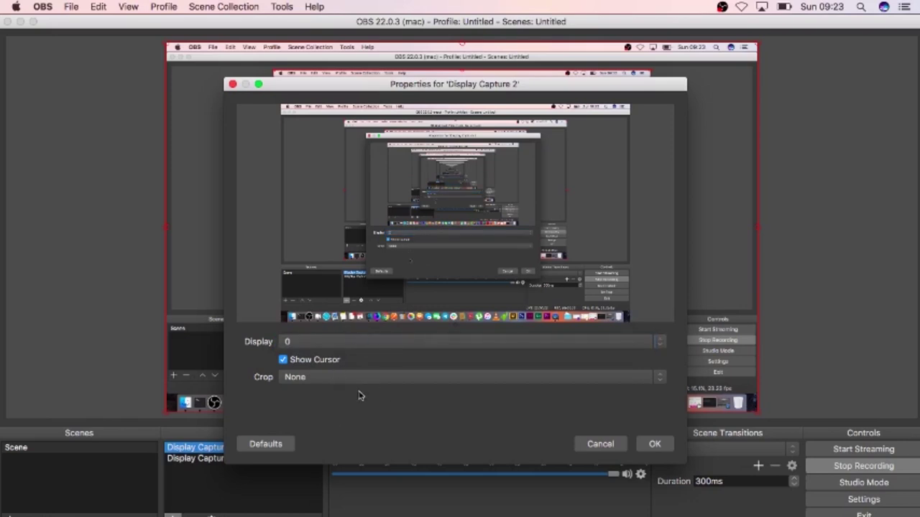
{"action": "left_click", "coordinate": [332, 378]}
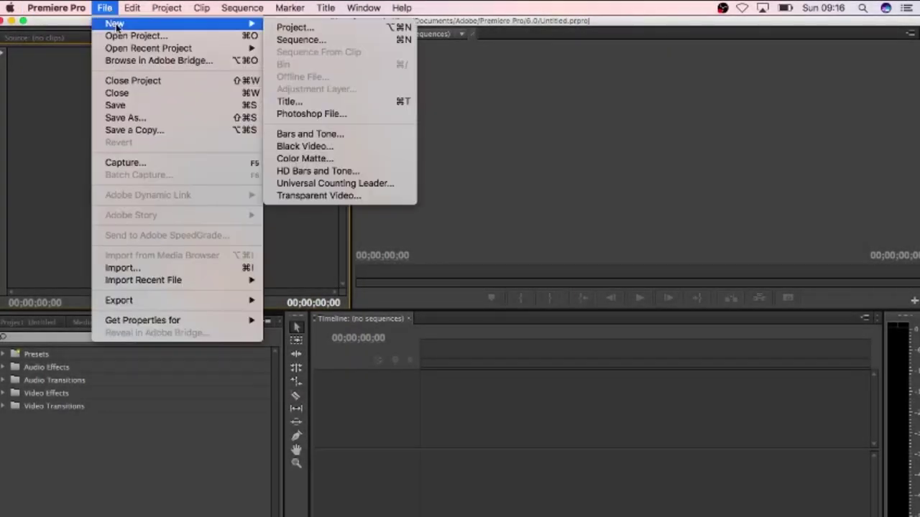
Step: Create a new project over the untitled one, with Sequence 01 using the HDV 1080p30 preset
{"action": "left_click", "coordinate": [302, 29]}
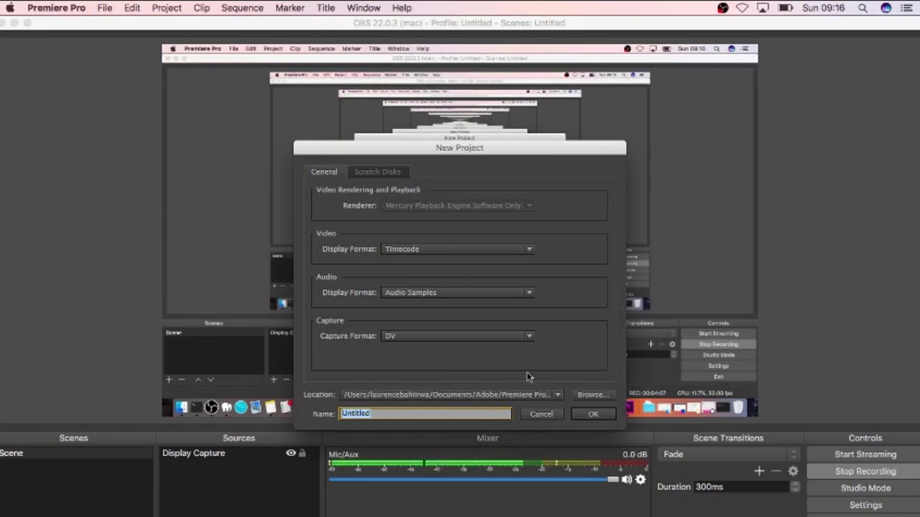
{"action": "left_click", "coordinate": [593, 414]}
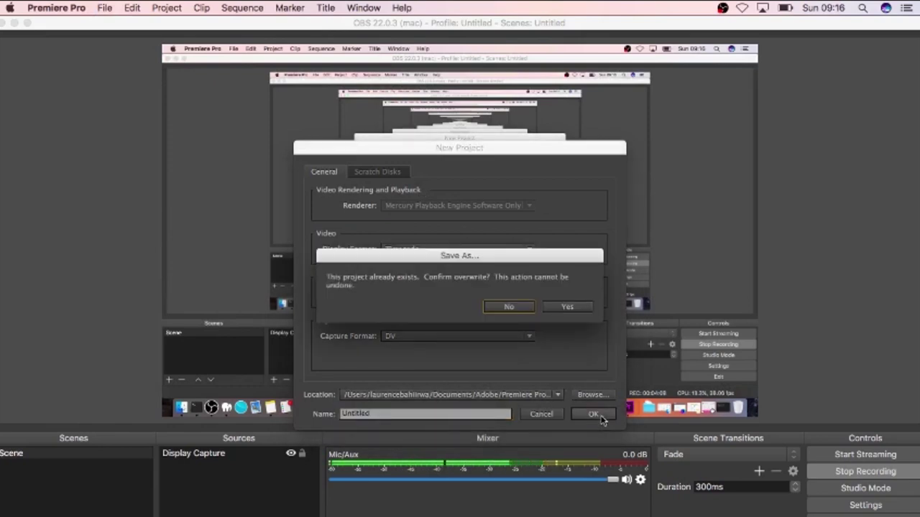
{"action": "left_click", "coordinate": [567, 308]}
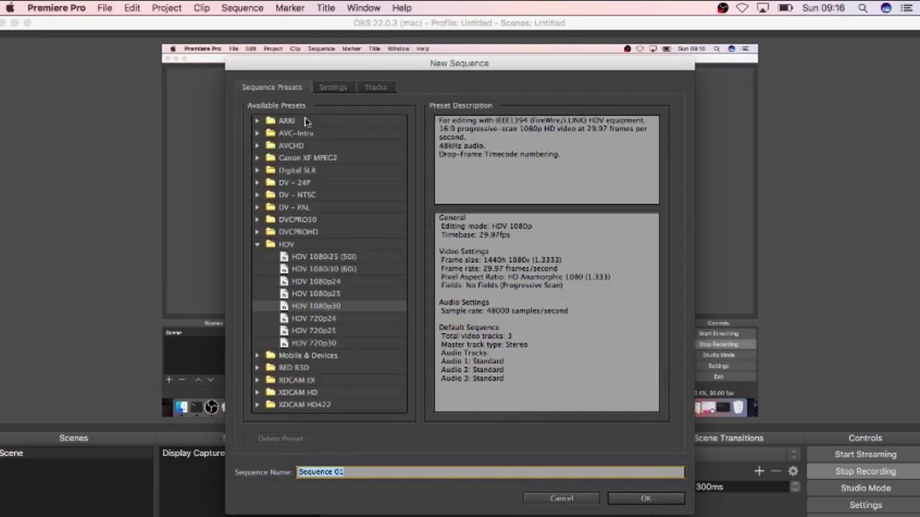
{"action": "left_click", "coordinate": [305, 309]}
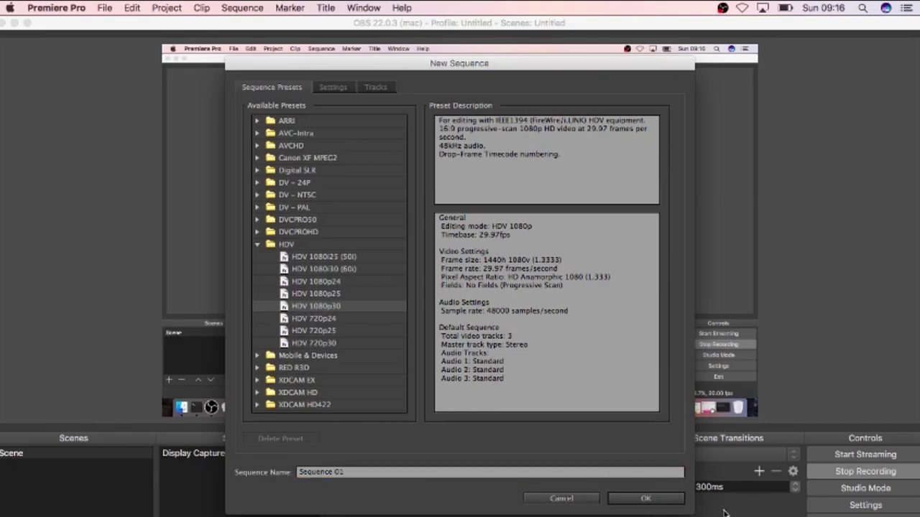
{"action": "left_click", "coordinate": [673, 499]}
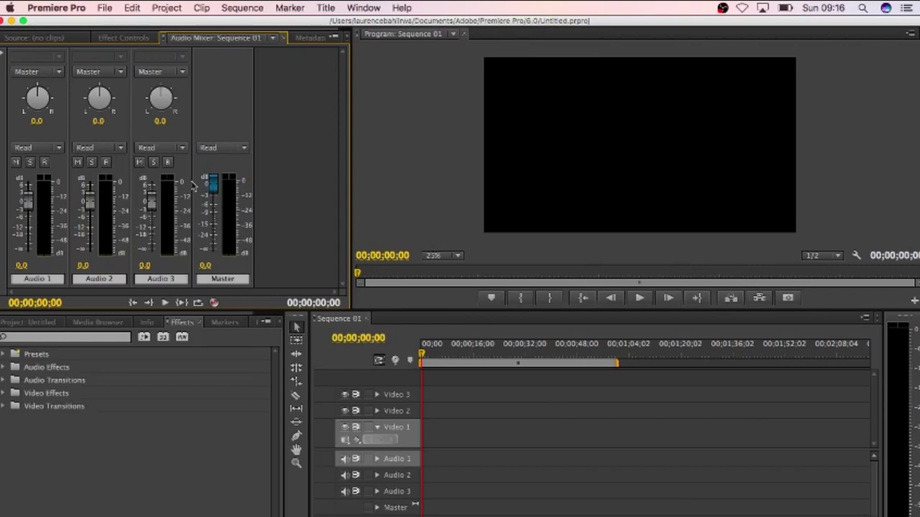
{"action": "key", "text": "super+Tab"}
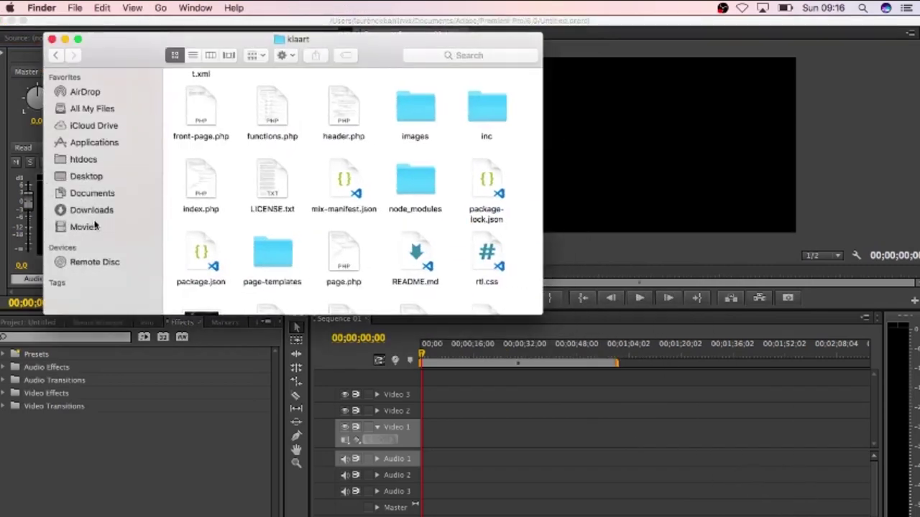
{"action": "left_click", "coordinate": [93, 227]}
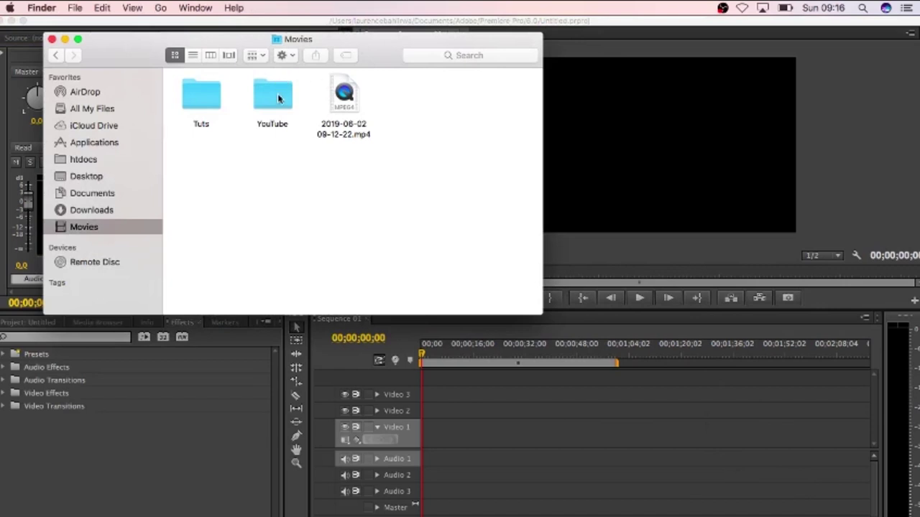
{"action": "double_click", "coordinate": [280, 98]}
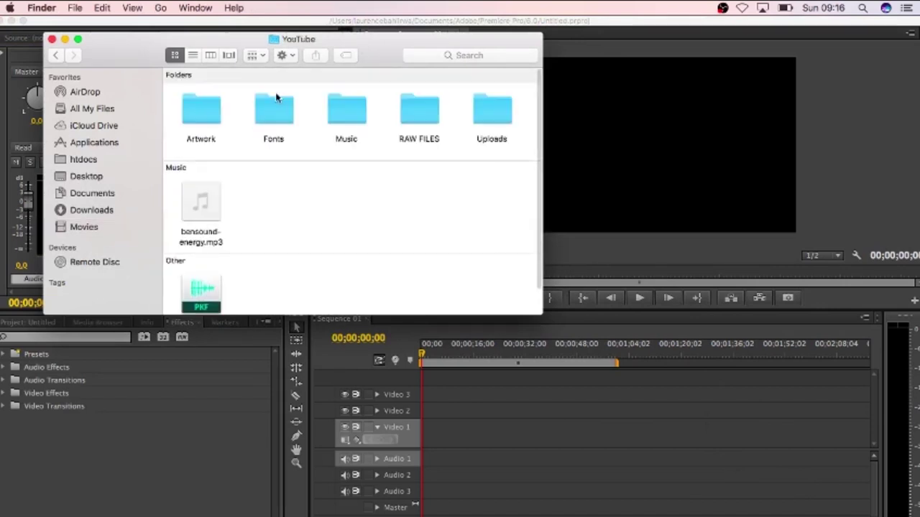
{"action": "left_click", "coordinate": [411, 100]}
{"action": "double_click", "coordinate": [411, 100]}
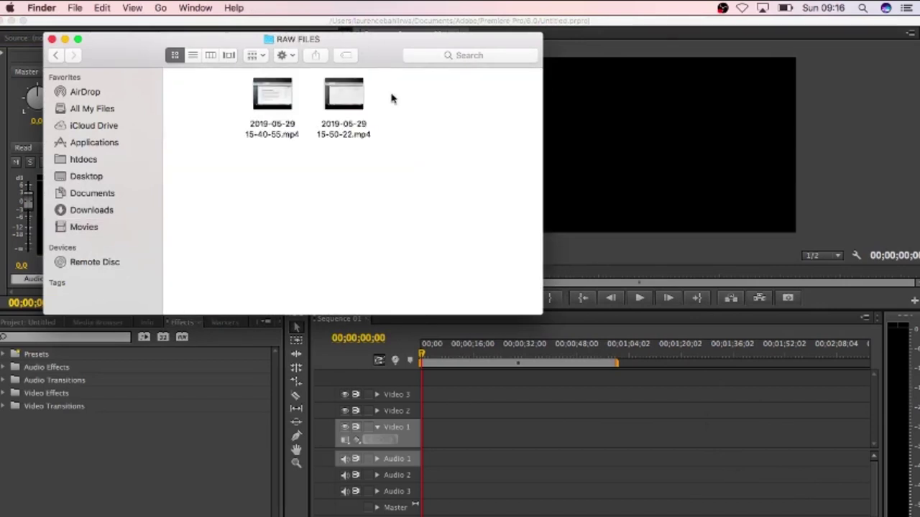
{"action": "left_click", "coordinate": [272, 108]}
{"action": "left_click_drag", "start_coordinate": [272, 108], "coordinate": [170, 467]}
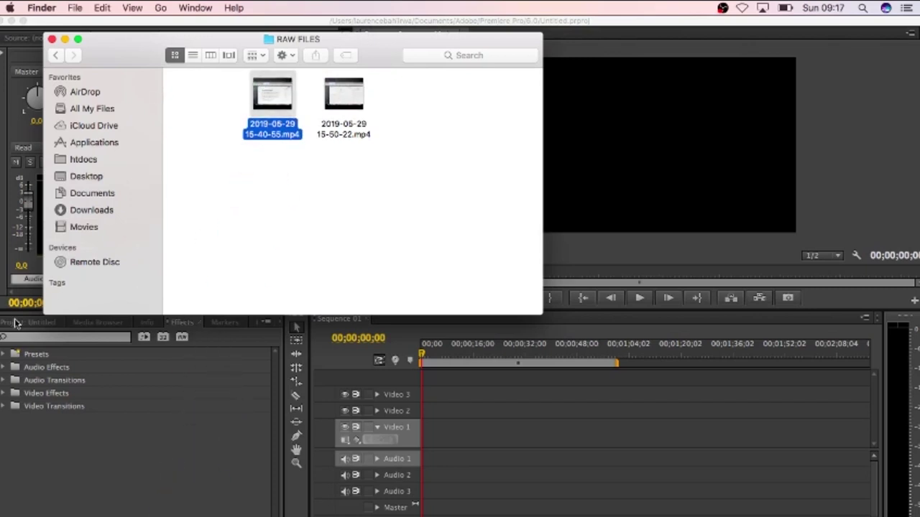
{"action": "left_click", "coordinate": [15, 323]}
{"action": "left_click", "coordinate": [16, 324]}
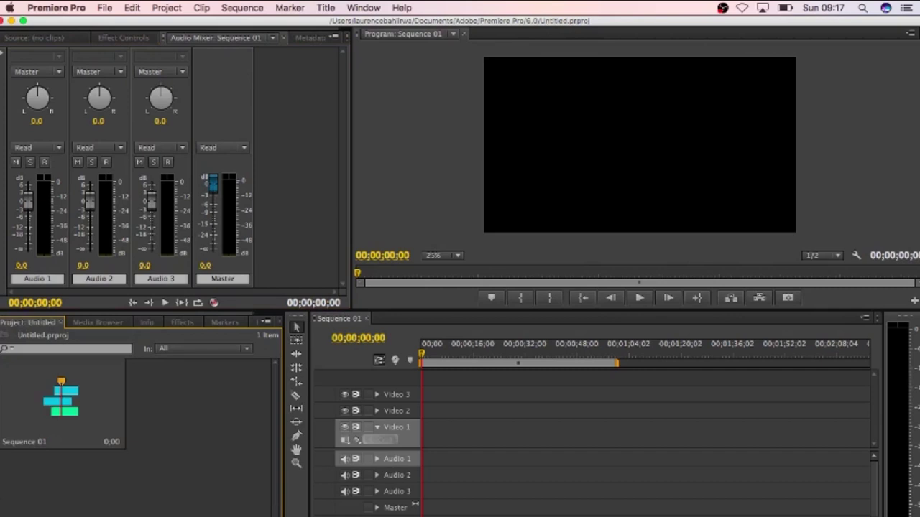
{"action": "key", "text": "super+Tab"}
{"action": "mouse_move", "coordinate": [272, 107]}
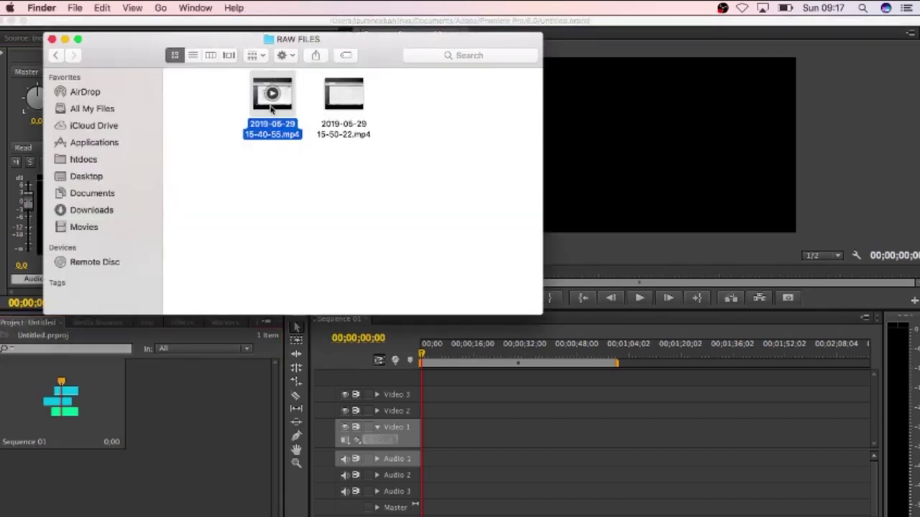
{"action": "left_click_drag", "start_coordinate": [272, 107], "coordinate": [188, 472]}
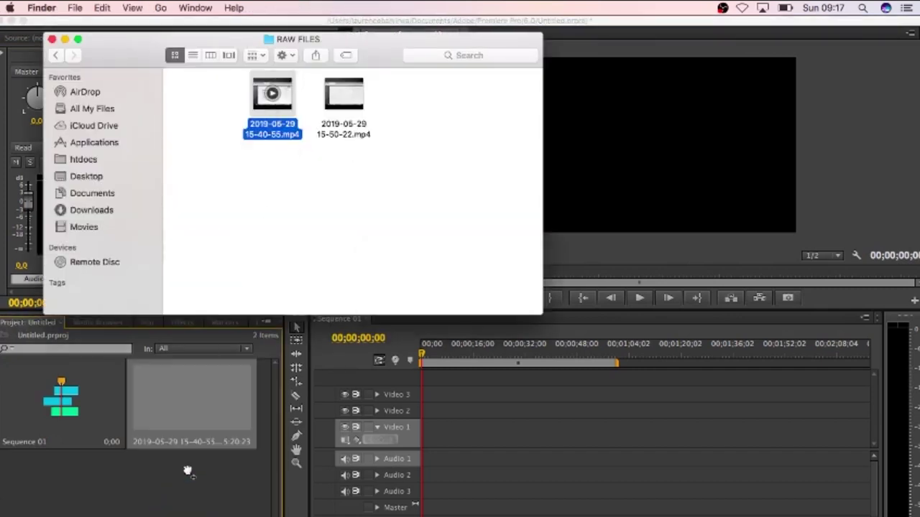
{"action": "left_click", "coordinate": [185, 405]}
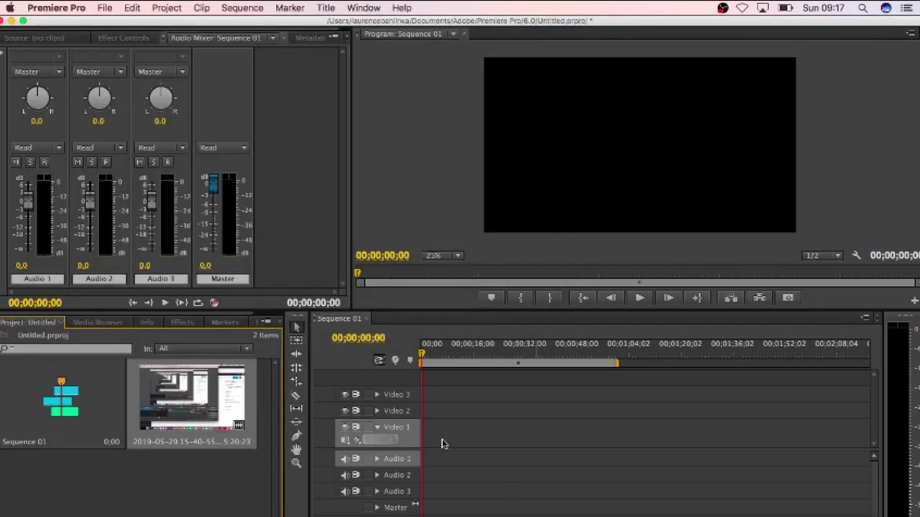
Step: Place the recording on Video 1 and Audio 1, keep sequence settings, and scale it up in the frame
{"action": "left_click_drag", "start_coordinate": [207, 397], "coordinate": [421, 447]}
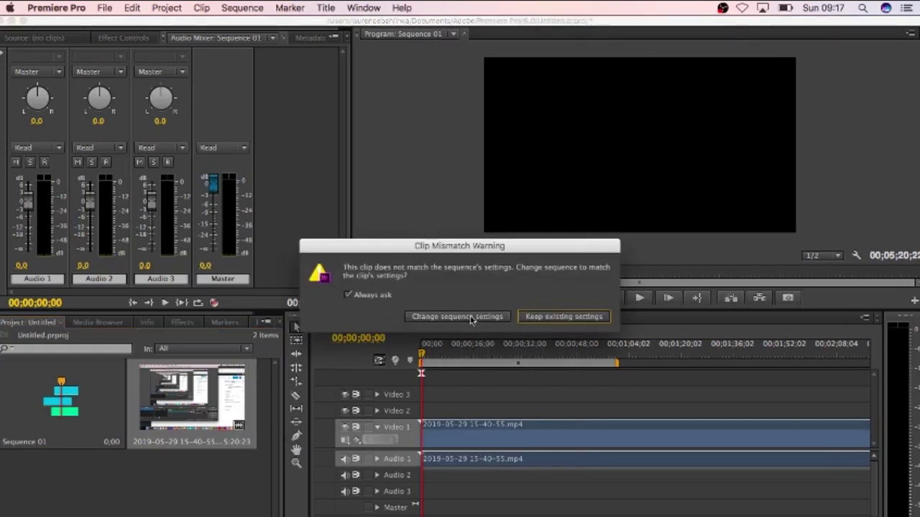
{"action": "left_click", "coordinate": [551, 316]}
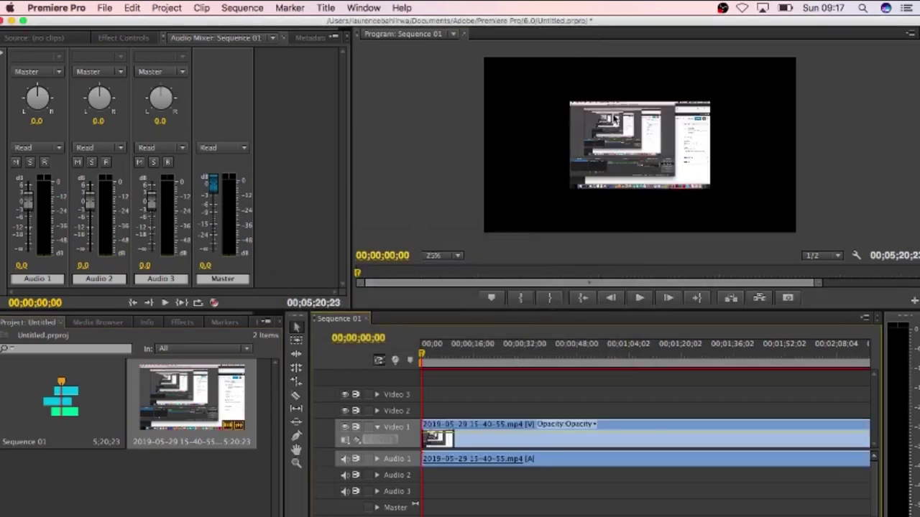
{"action": "left_click", "coordinate": [652, 128]}
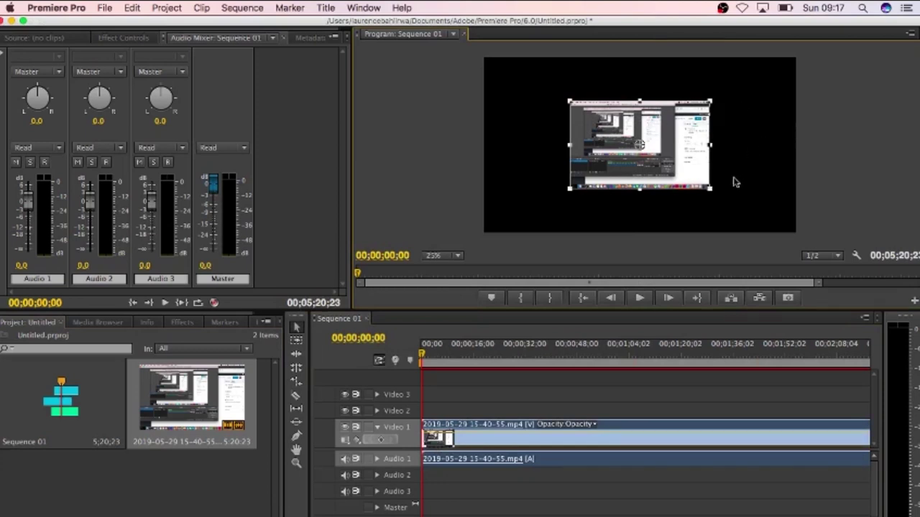
{"action": "left_click_drag", "start_coordinate": [711, 192], "coordinate": [796, 243]}
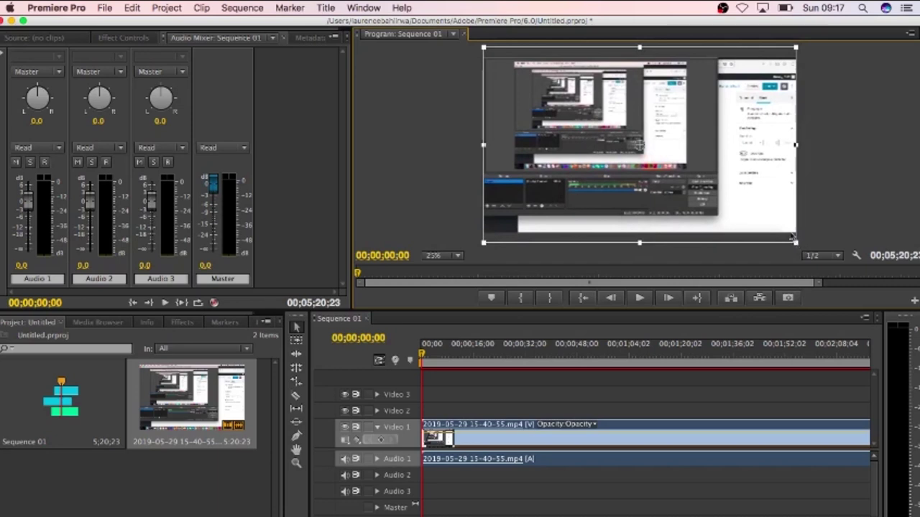
{"action": "left_click_drag", "start_coordinate": [740, 129], "coordinate": [741, 142]}
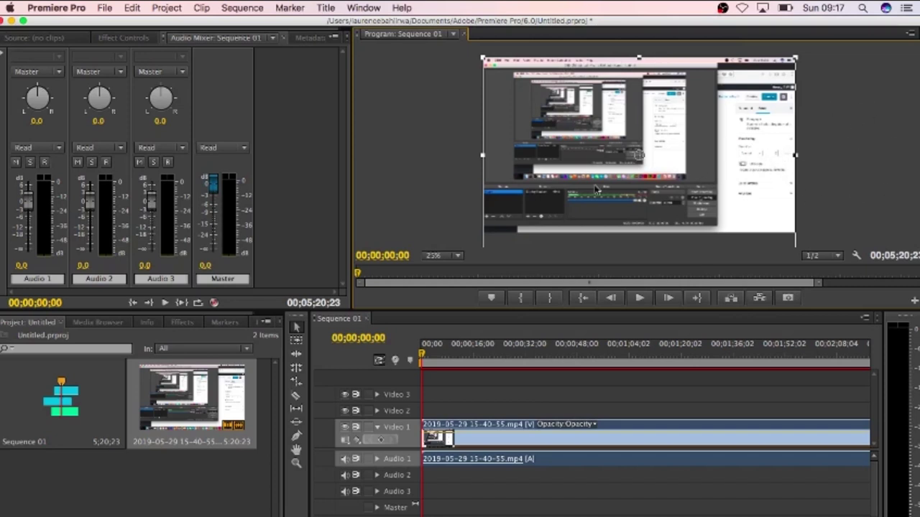
{"action": "key", "text": "ctrl+z"}
Step: Restore the clip's size and start a File > Export > Media export with H.264 format
{"action": "key", "text": "ctrl+shift+z"}
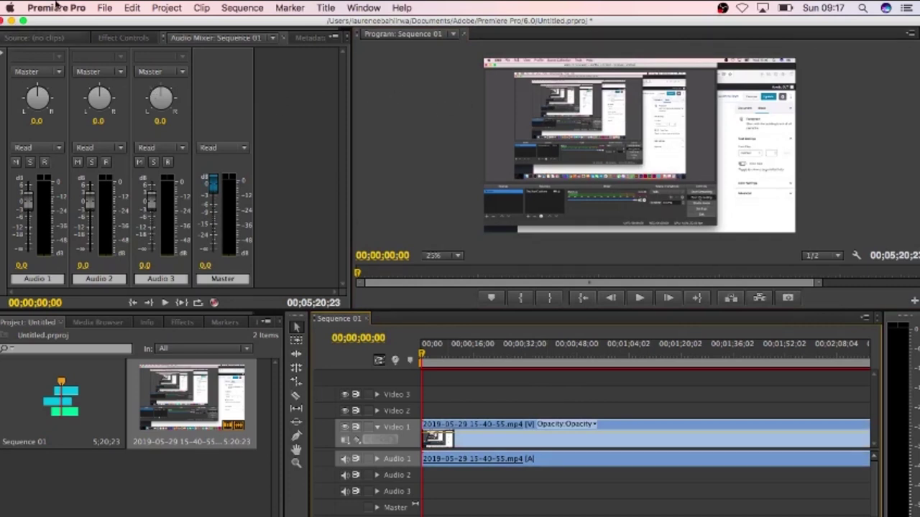
{"action": "left_click", "coordinate": [110, 7]}
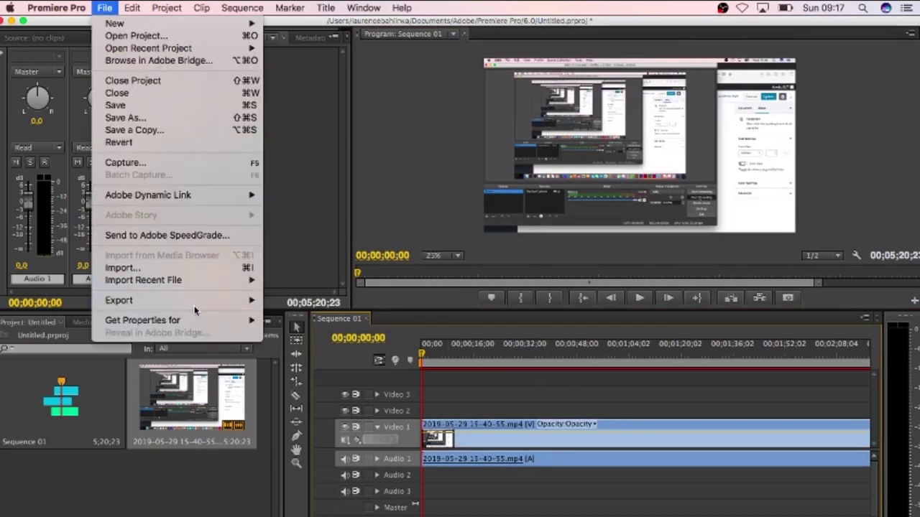
{"action": "mouse_move", "coordinate": [226, 303]}
{"action": "left_click", "coordinate": [316, 304]}
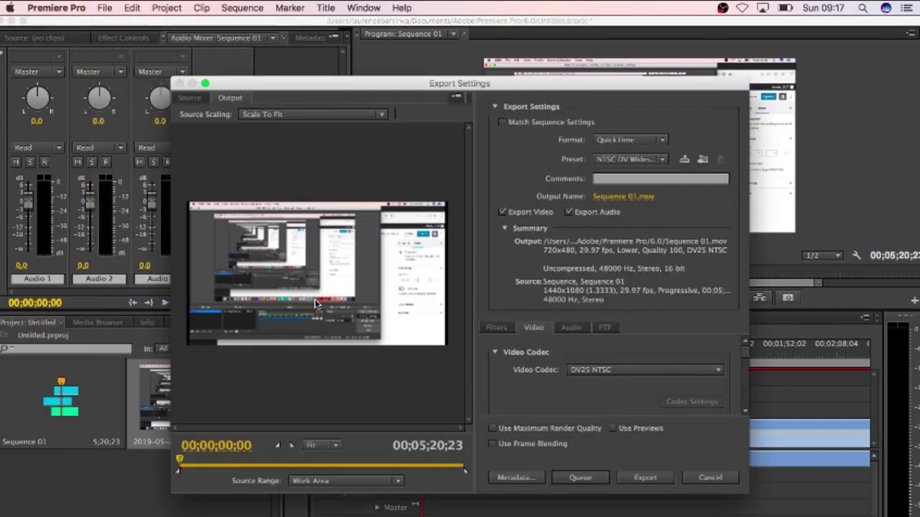
{"action": "left_click", "coordinate": [659, 141]}
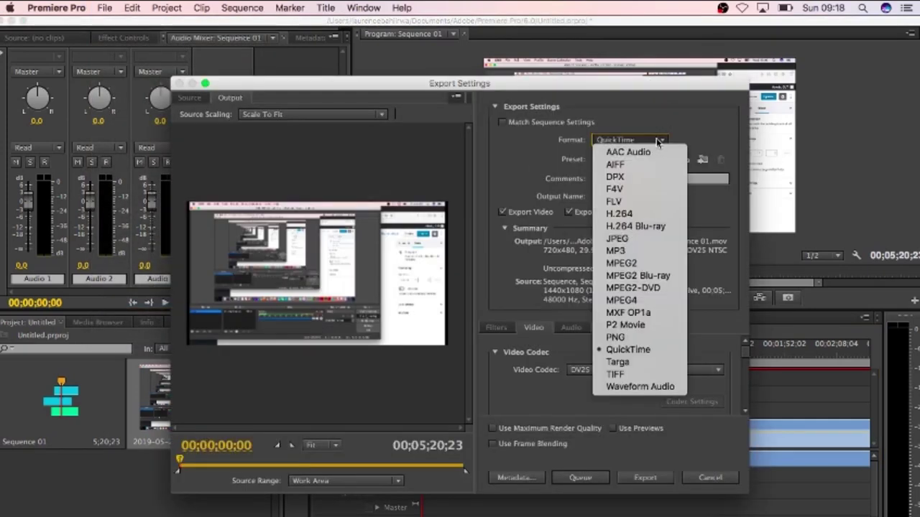
{"action": "left_click", "coordinate": [620, 213]}
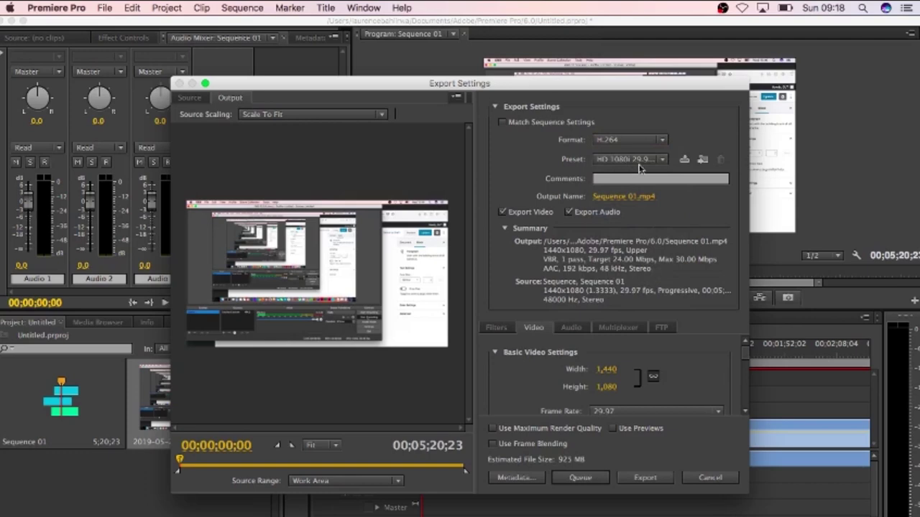
Step: Choose the YouTube HD 1080p 29.97 export preset
{"action": "left_click", "coordinate": [649, 165]}
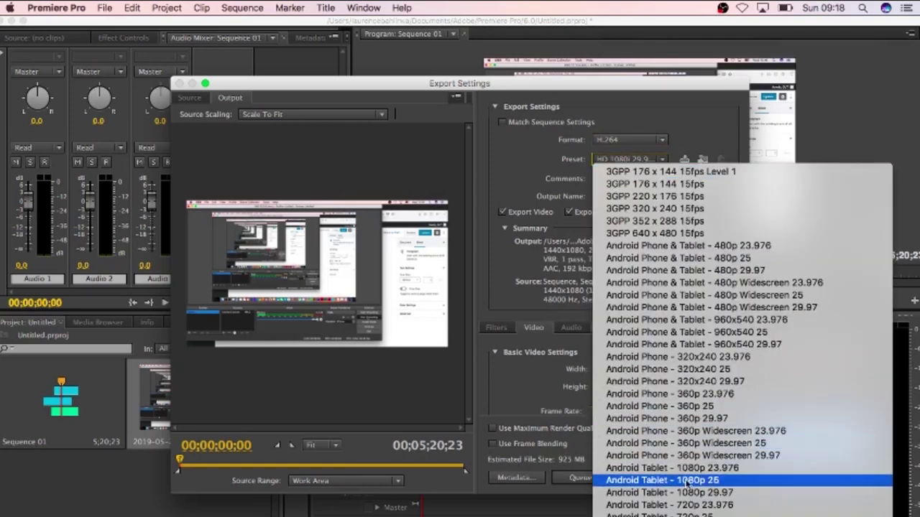
{"action": "scroll", "coordinate": [647, 480], "scroll_direction": "down", "scroll_amount": 5}
{"action": "scroll", "coordinate": [740, 287], "scroll_direction": "down", "scroll_amount": 10}
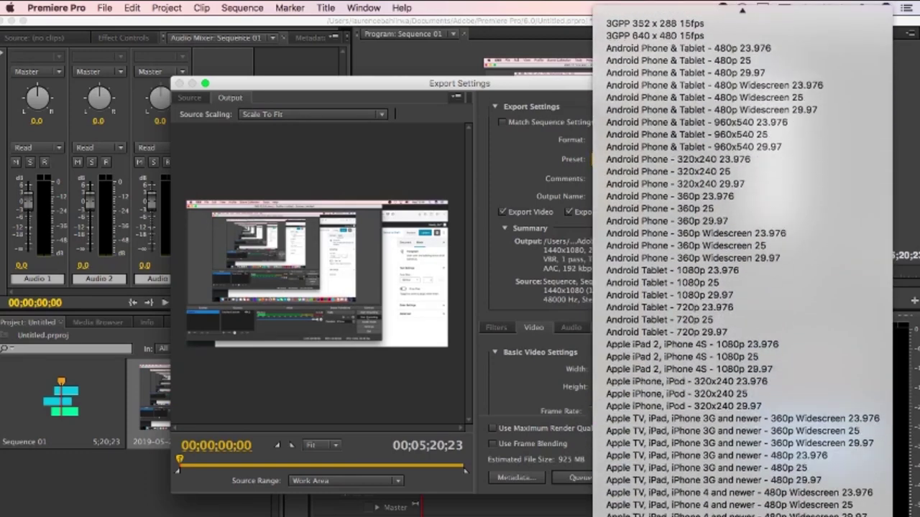
{"action": "scroll", "coordinate": [702, 400], "scroll_direction": "down", "scroll_amount": 15}
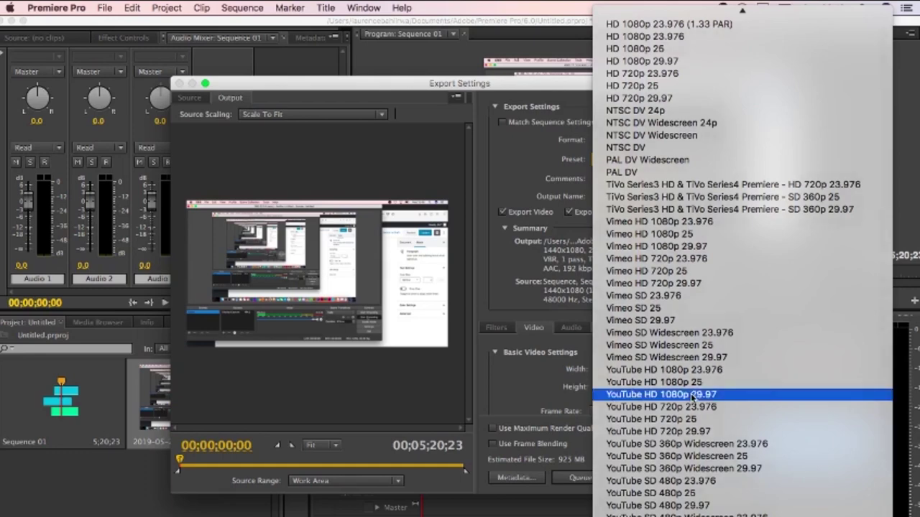
{"action": "left_click", "coordinate": [692, 398]}
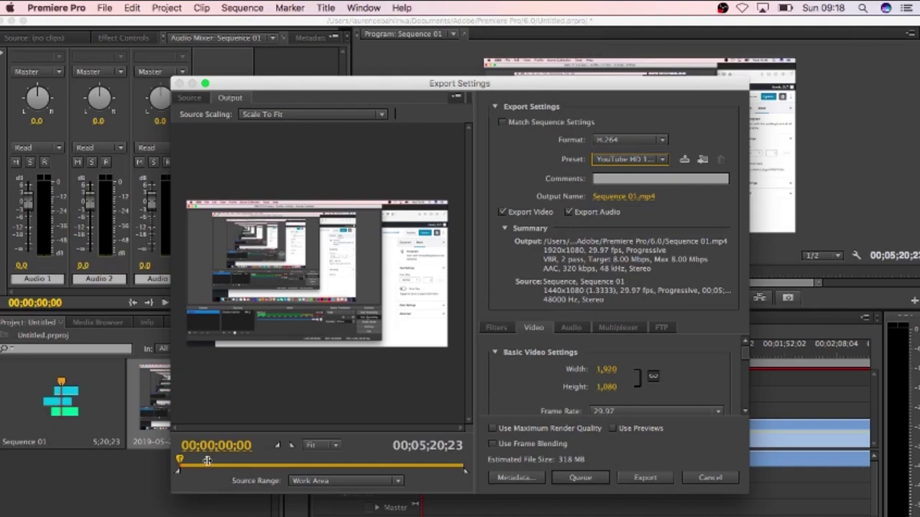
Step: Switch from Premiere Pro back to OBS Studio, leaving the screen recording running
{"action": "key", "text": "super+Tab"}
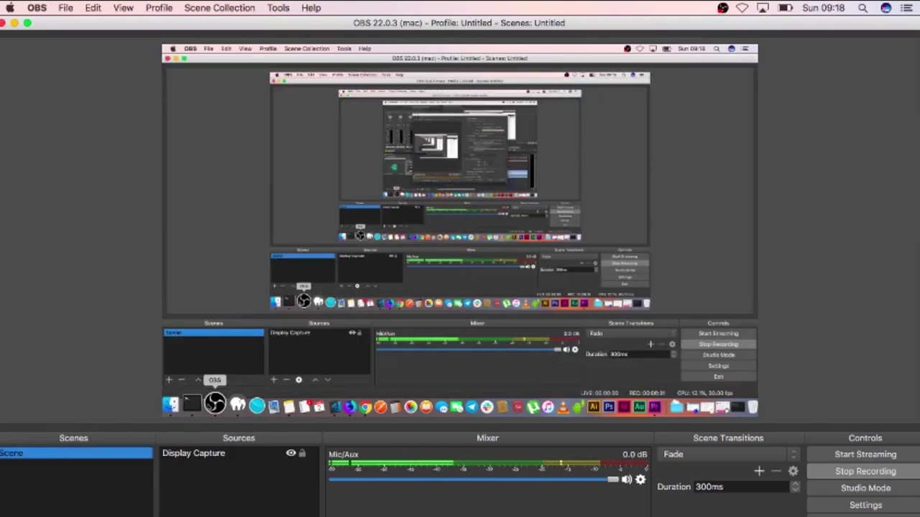